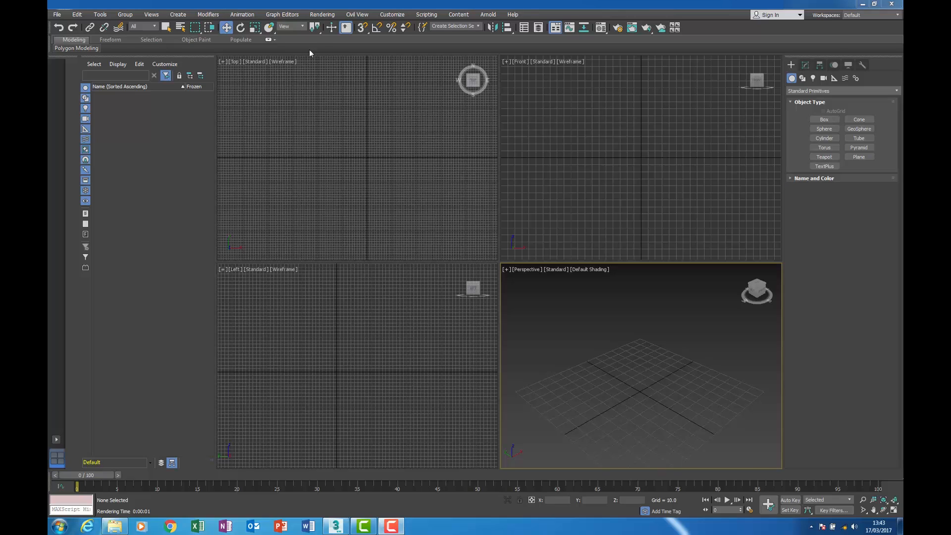
- Open Render Setup and check the list of available renderers, leaving Arnold as the production renderer
click(323, 19)
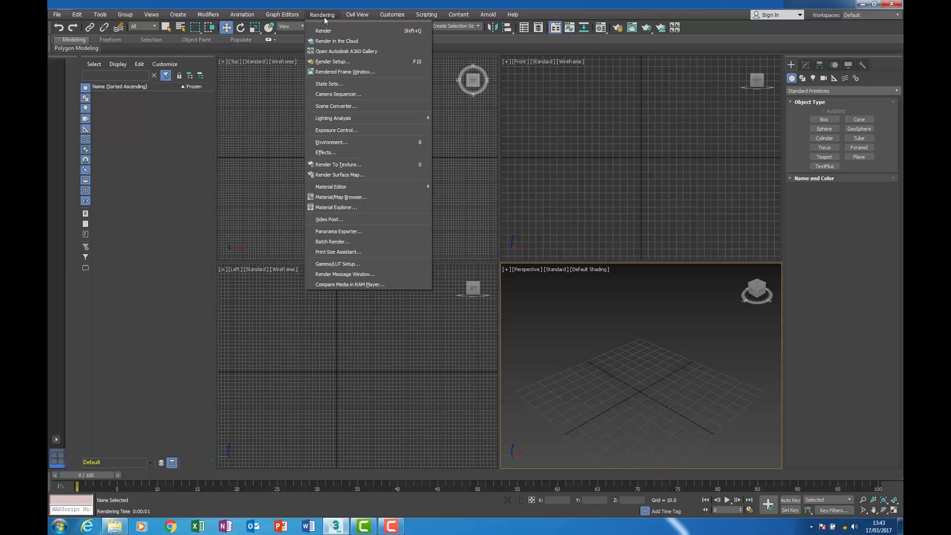
click(334, 61)
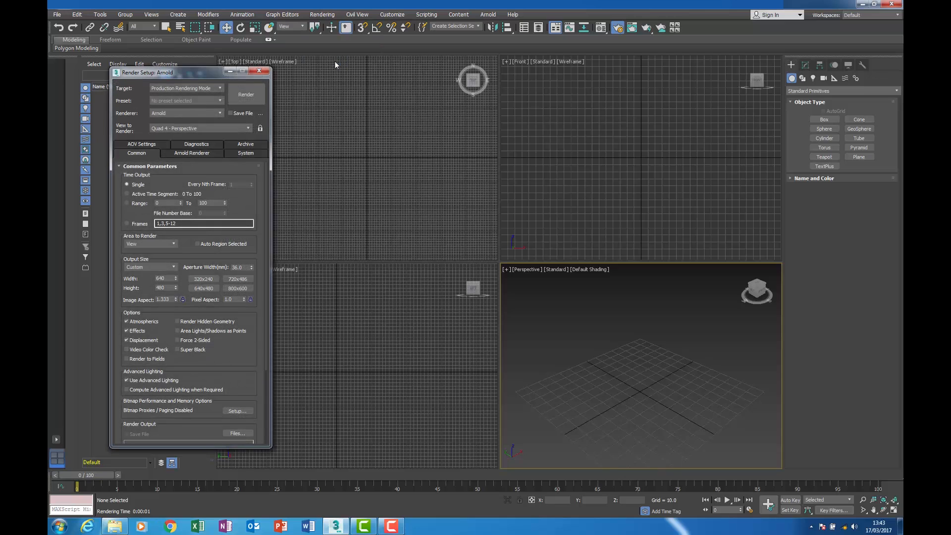
drag(211, 73, 374, 70)
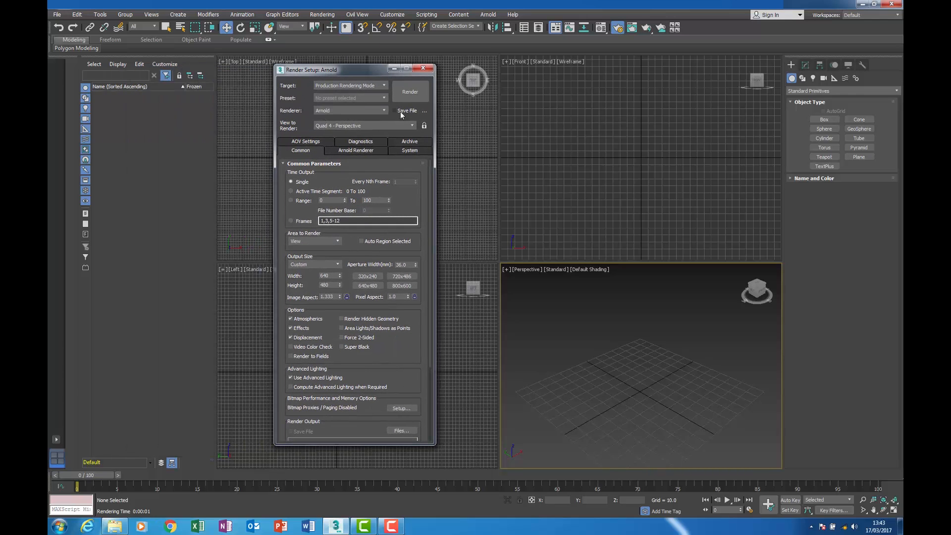
click(384, 111)
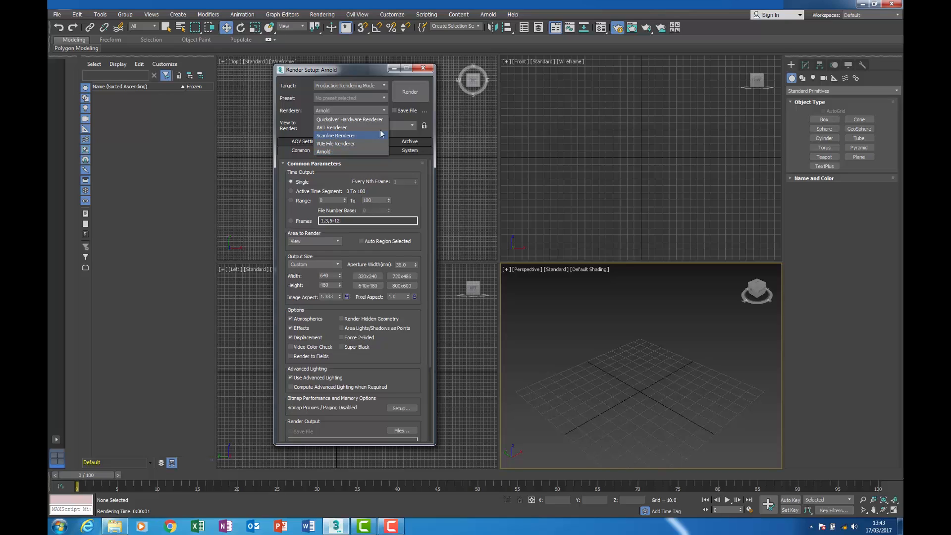
click(385, 109)
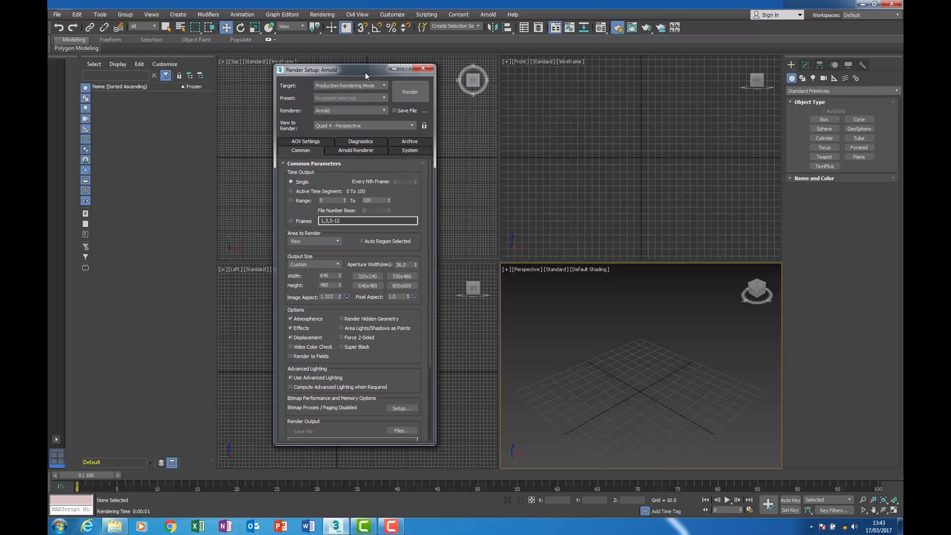
drag(366, 73, 303, 59)
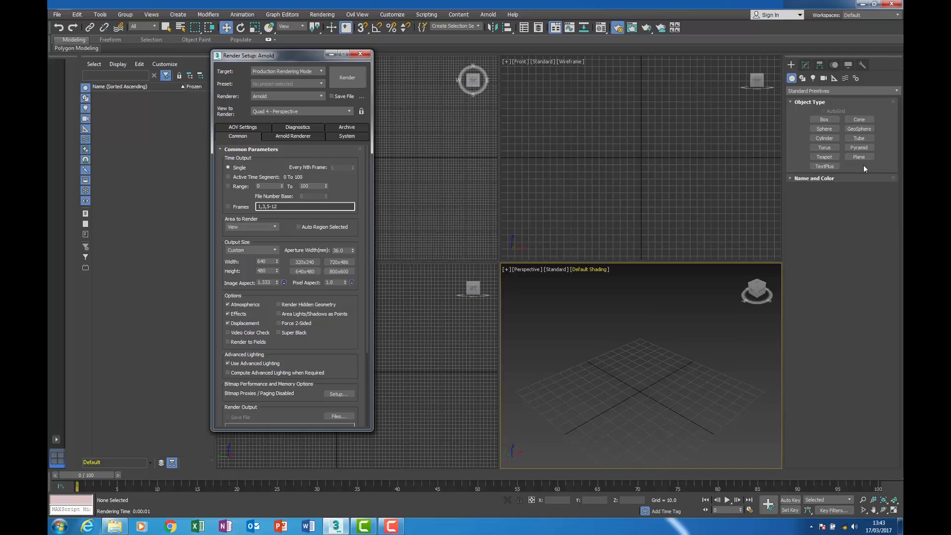
- Create a teapot with a radius of about 53 at the centre of the grid in the Perspective view
click(825, 157)
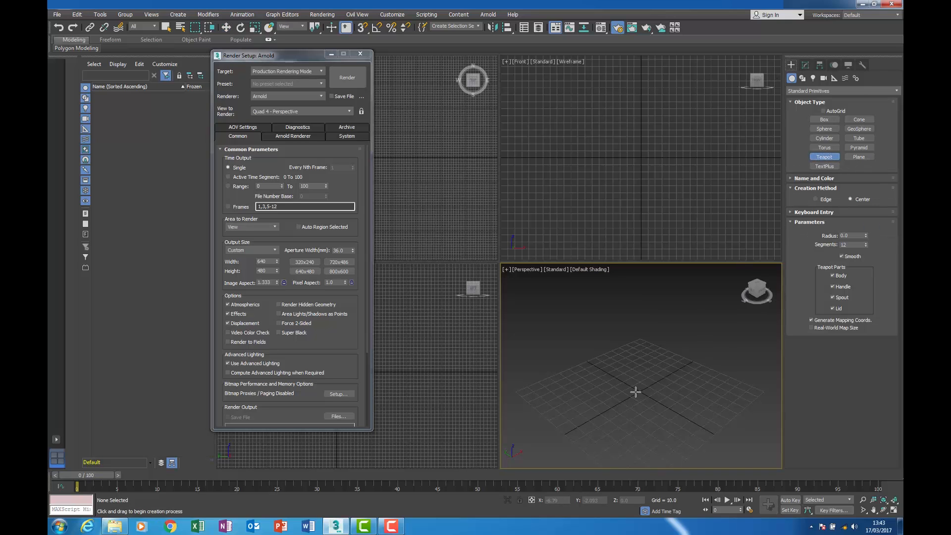
drag(635, 392, 678, 412)
middle_drag(687, 382, 690, 394)
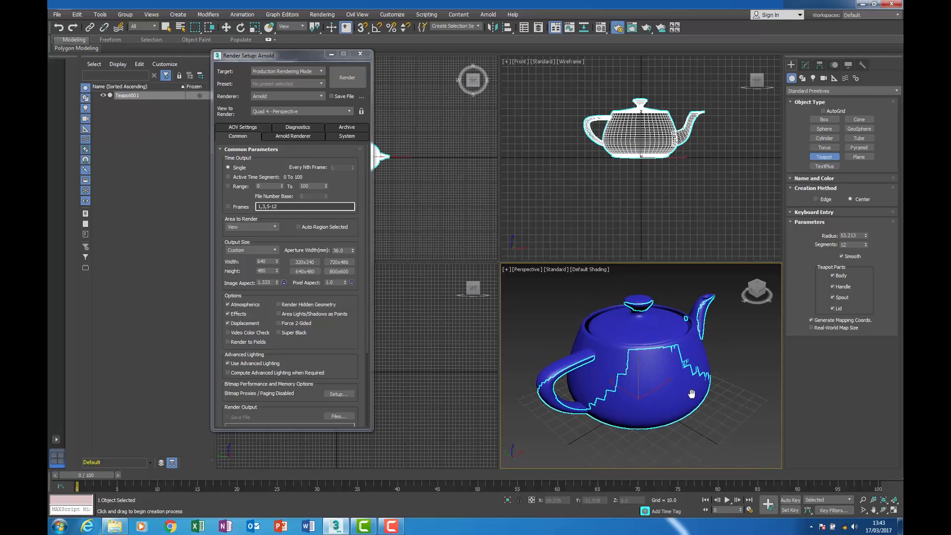
- Draw a large rectangular ground plane around the teapot in the Top view, with the Render Setup window minimised
click(331, 54)
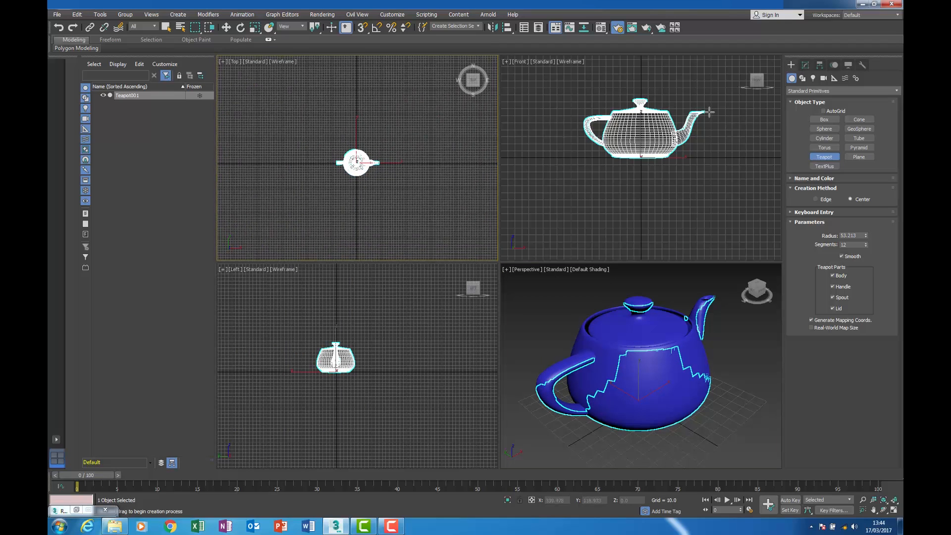
click(859, 157)
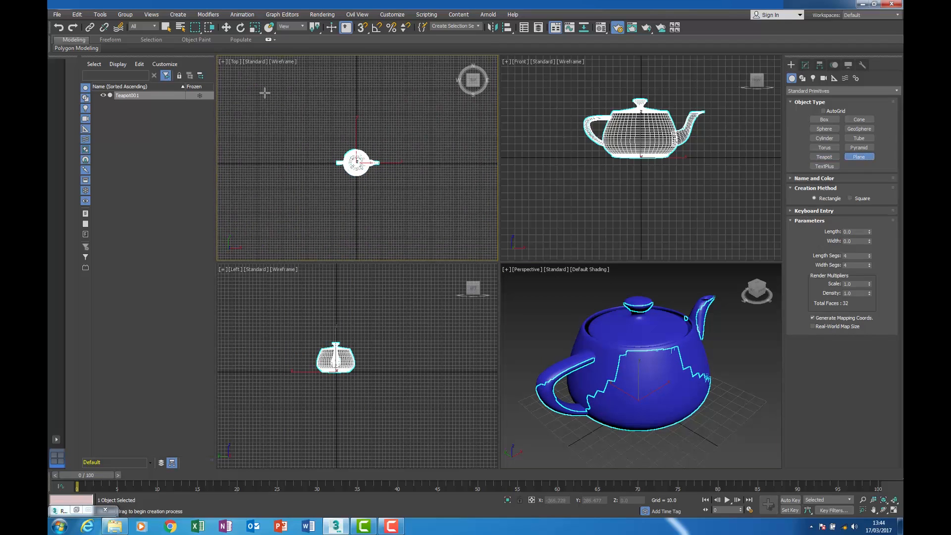
drag(265, 93, 447, 242)
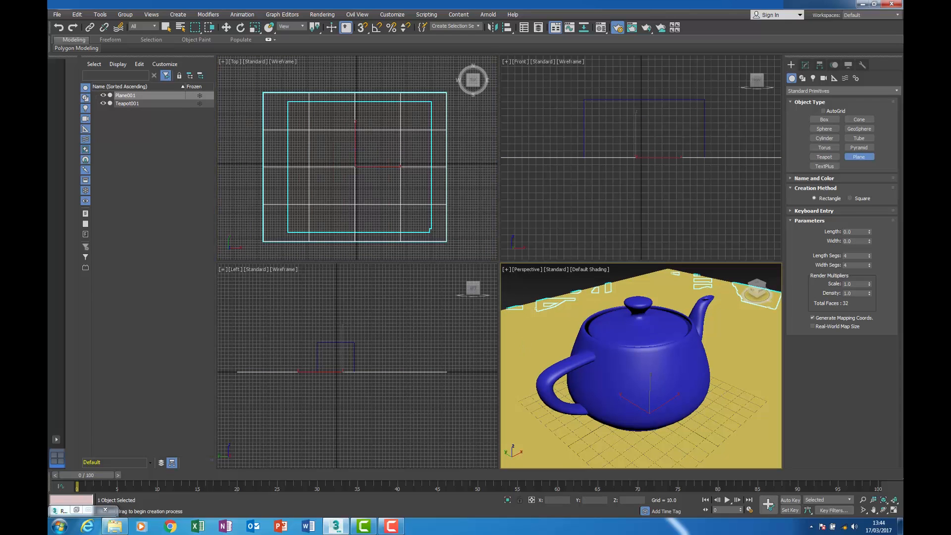
- Render the Perspective view of the teapot and plane with Arnold and examine the image
key(F10)
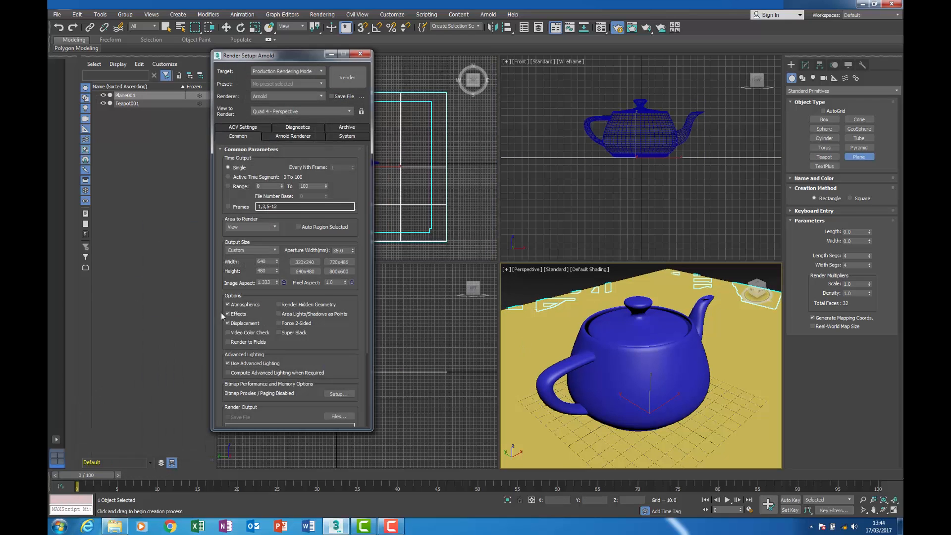
click(347, 78)
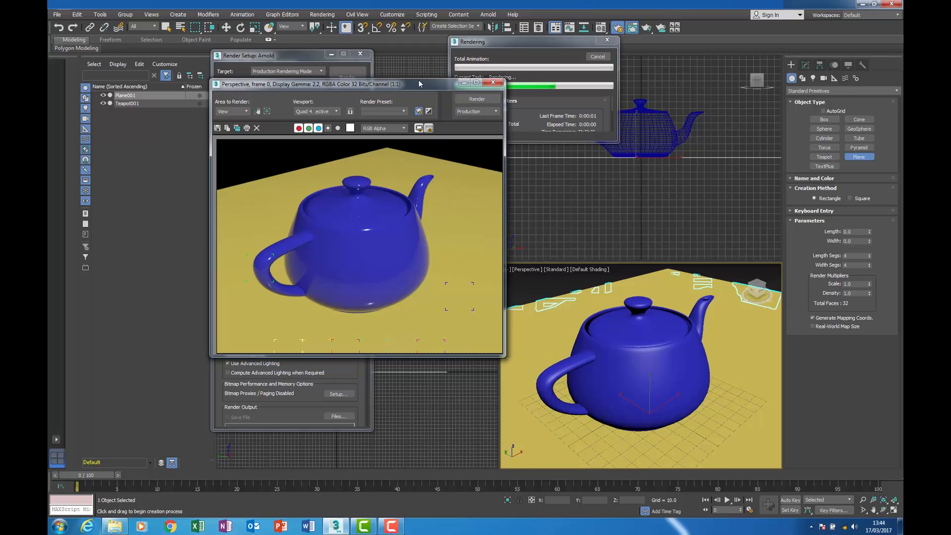
drag(420, 83, 351, 97)
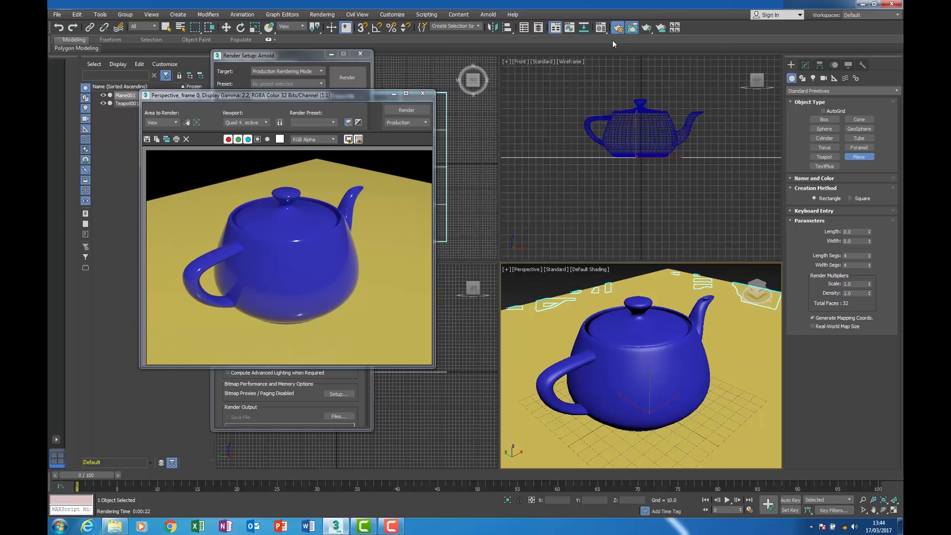
- Open the Material Editor and look through the Arnold material types in the Material/Map Browser without changing the Lambert material
click(601, 28)
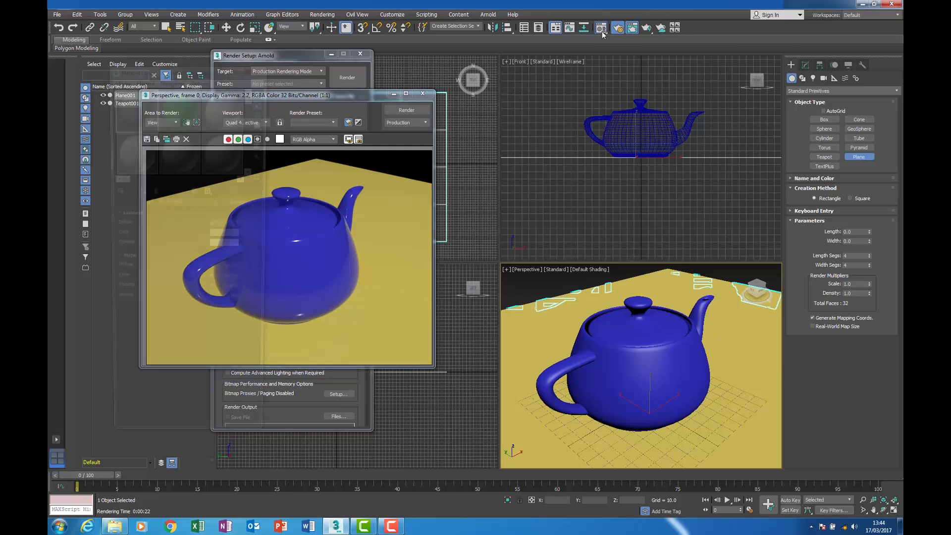
drag(349, 93, 521, 39)
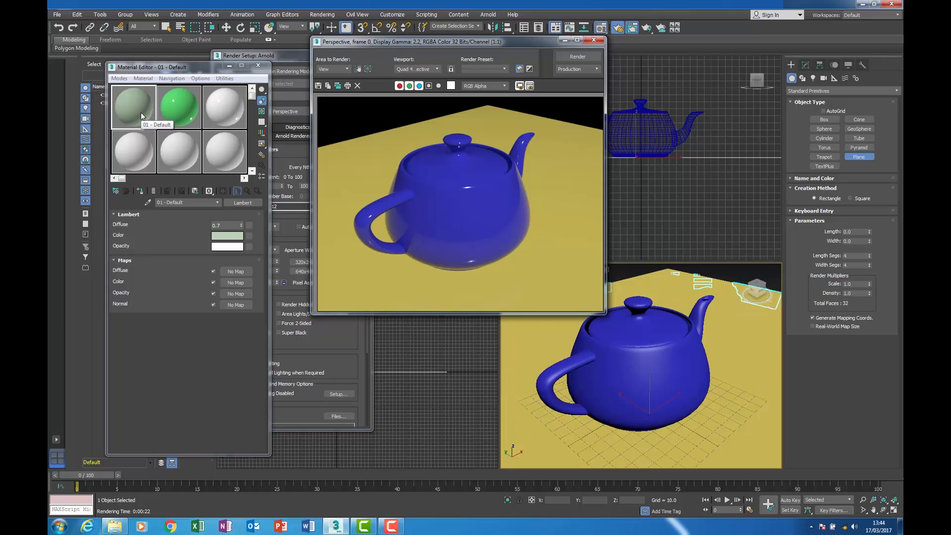
click(249, 205)
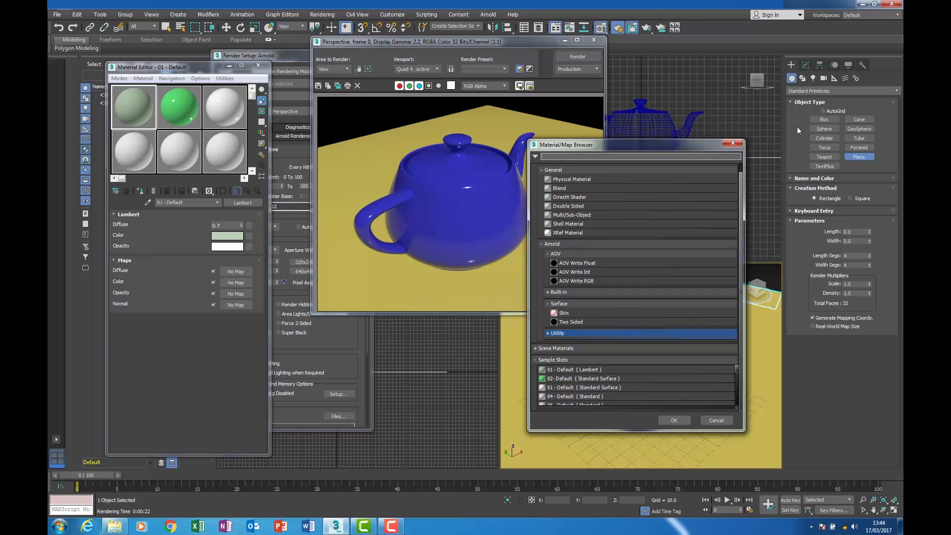
click(733, 144)
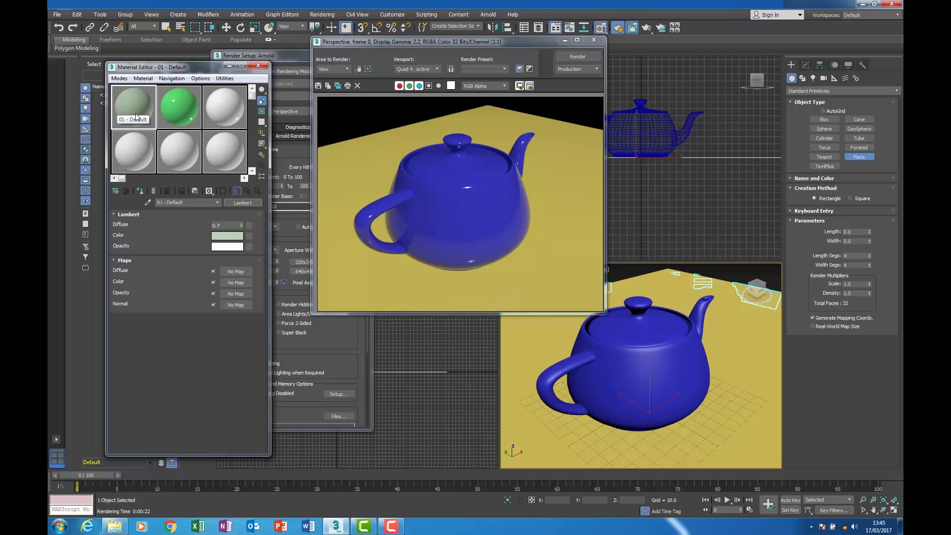
- Assign the 01 - Default Lambert material to the plane and the green 02 - Default Standard Surface material to the teapot
drag(138, 118, 558, 439)
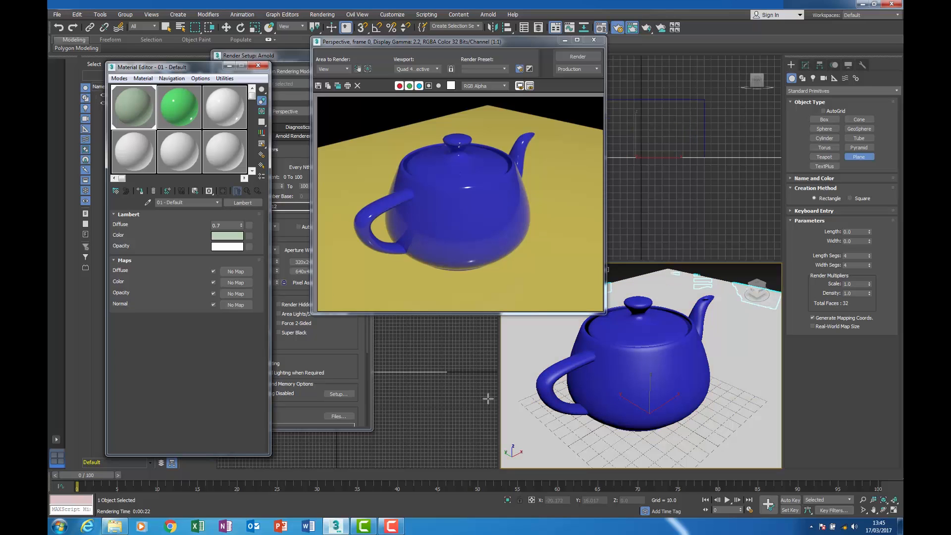
click(181, 108)
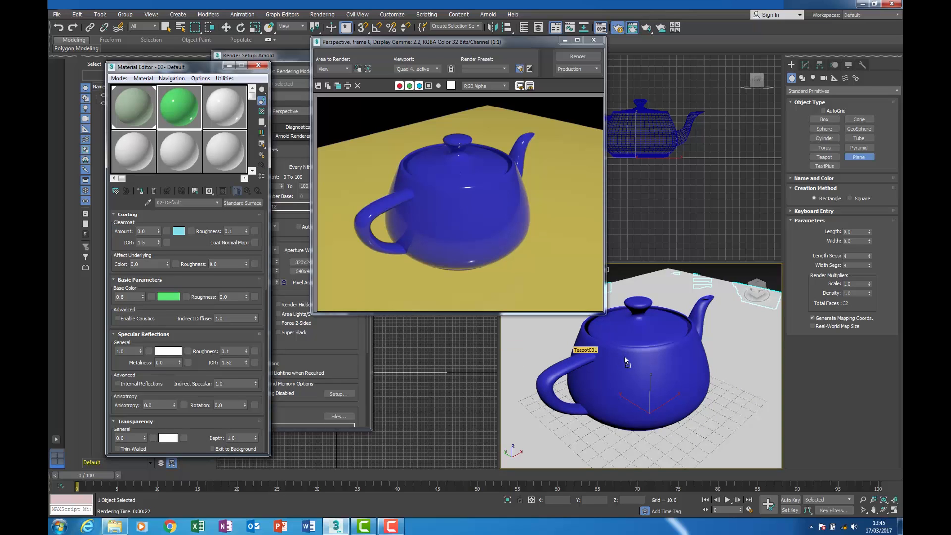
drag(625, 358, 625, 359)
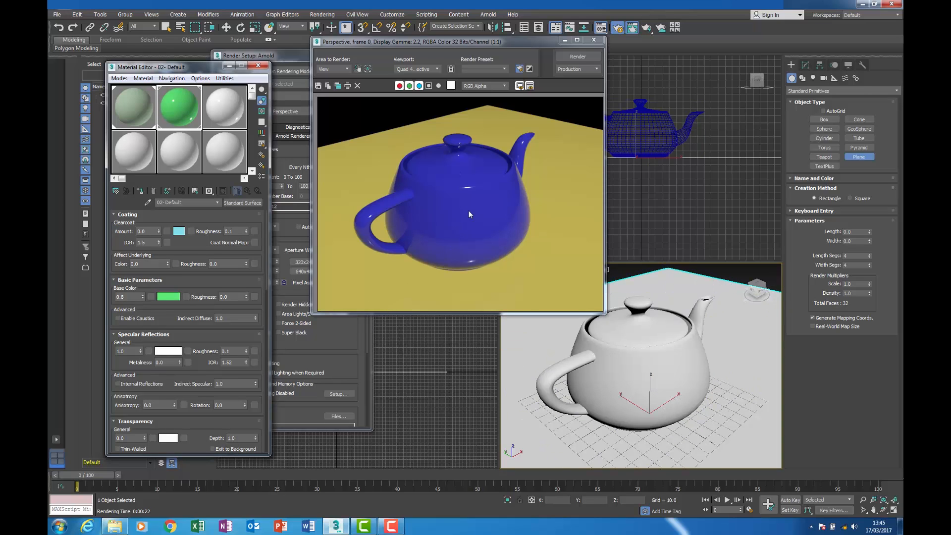
- Render the Perspective view with the assigned materials, examine the image, and close the rendered frame window
click(590, 54)
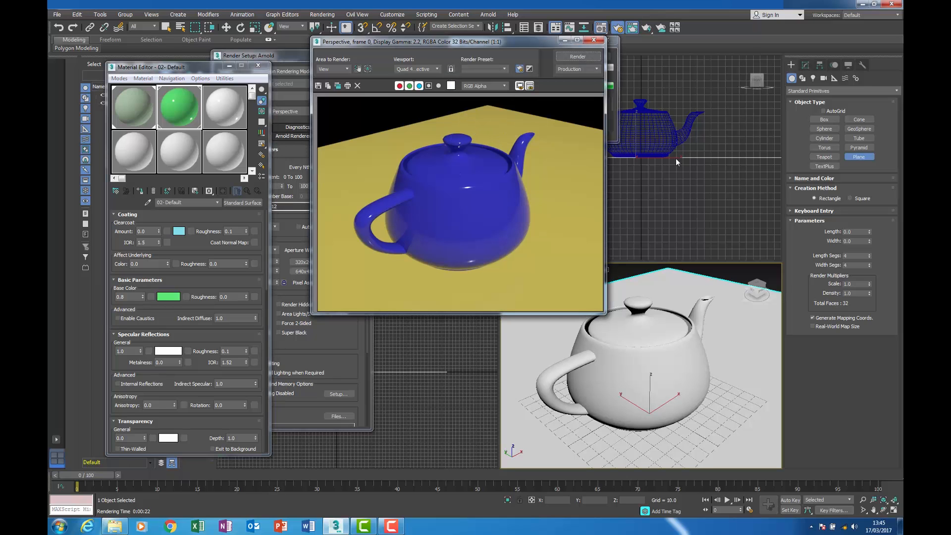
drag(522, 44, 339, 106)
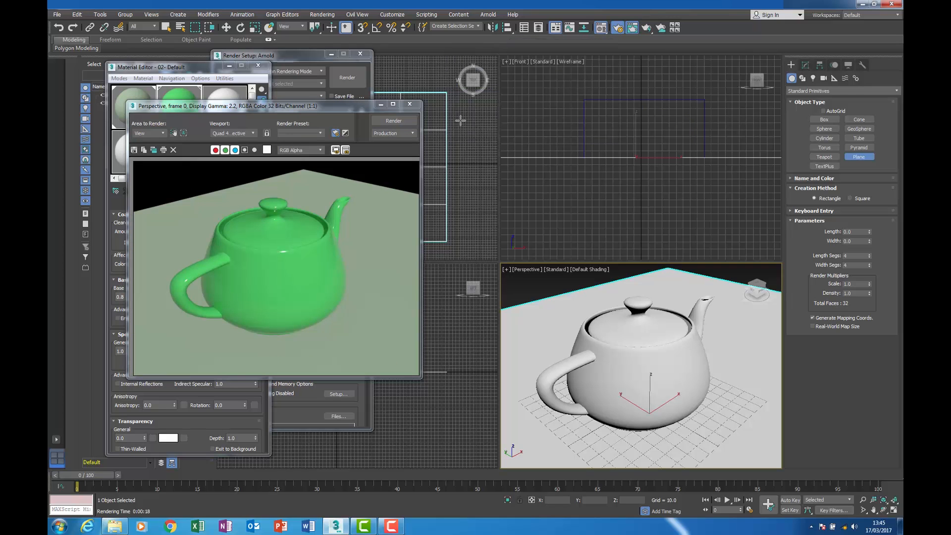
drag(319, 108, 480, 85)
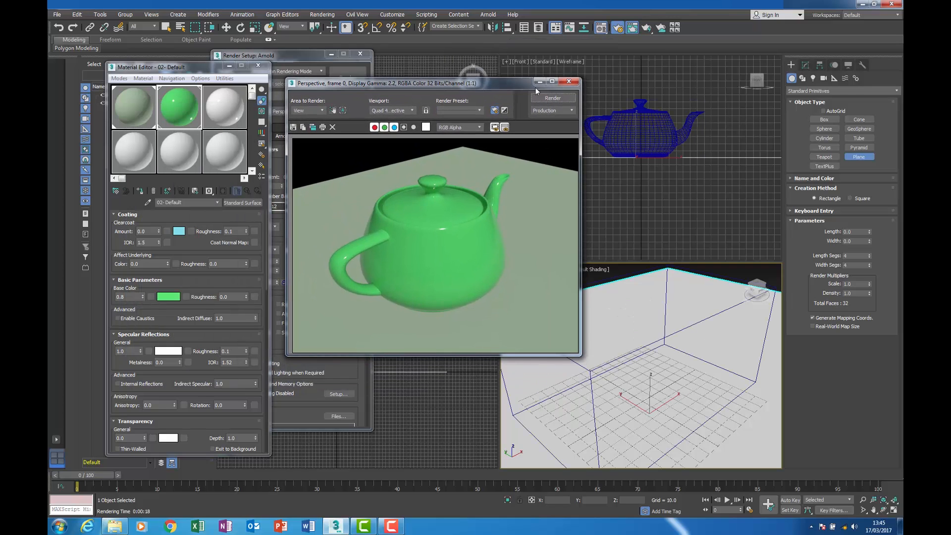
click(569, 82)
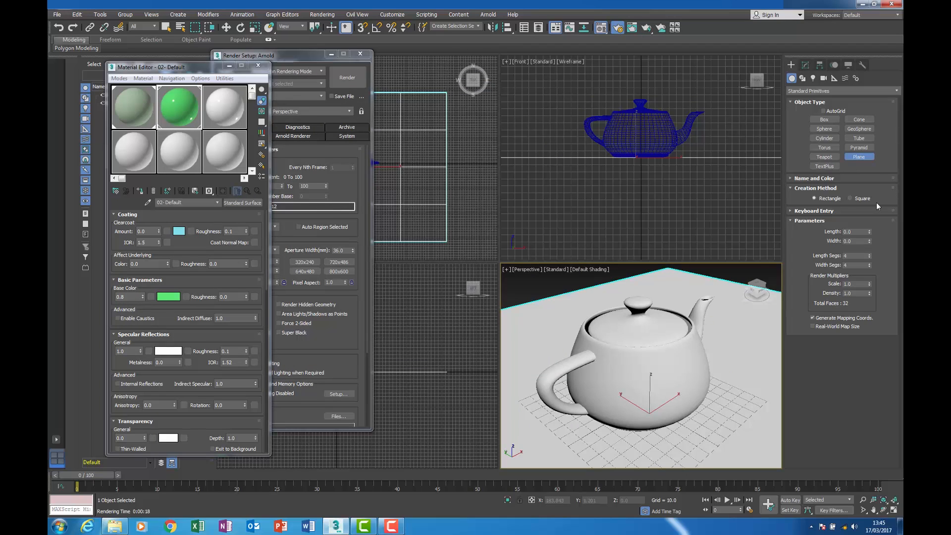
- Create a targeted Arnold quad light in the Top view, starting beyond the plane's lower-right corner and aimed at the teapot
click(813, 79)
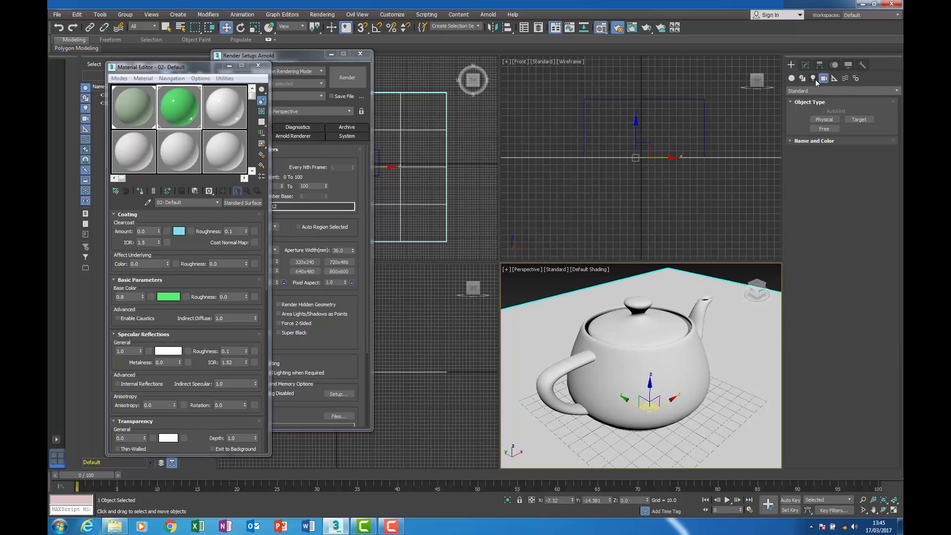
click(825, 119)
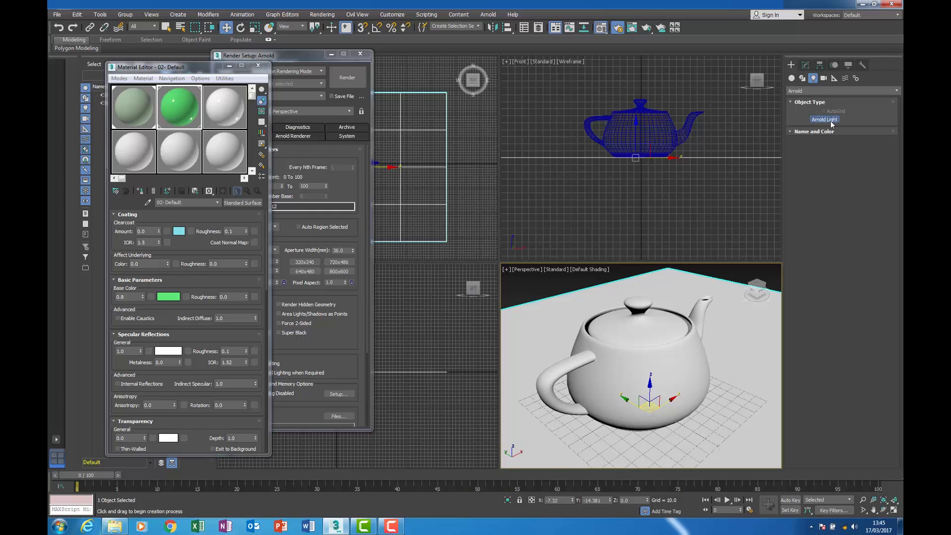
click(335, 57)
click(331, 54)
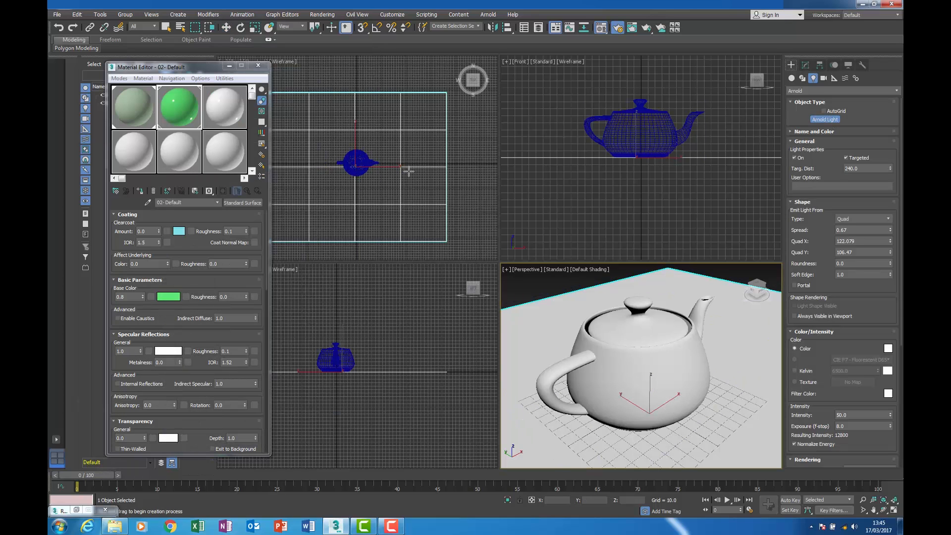
middle_drag(410, 170, 394, 149)
drag(458, 238, 332, 141)
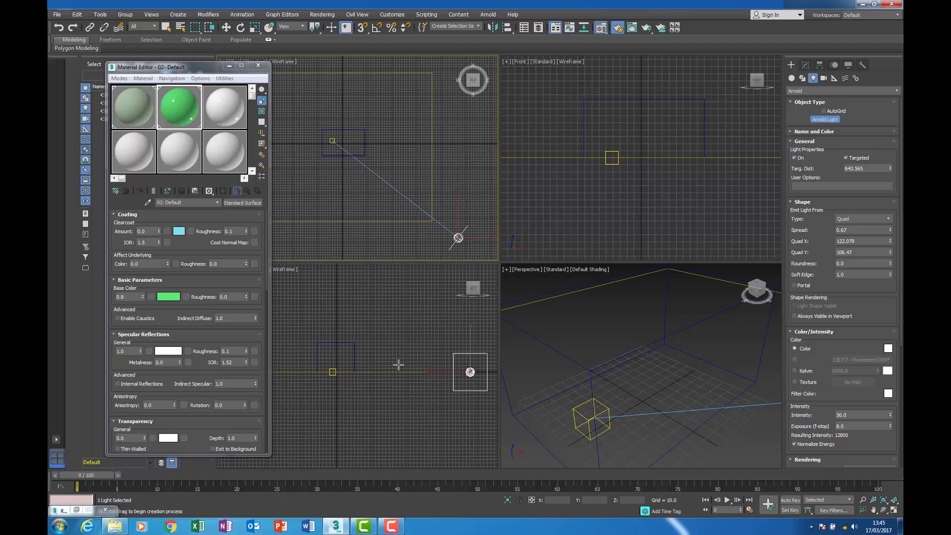
- Raise the Arnold light to a height of about 285 units and show its modifiable parameters
key(w)
drag(470, 354, 470, 254)
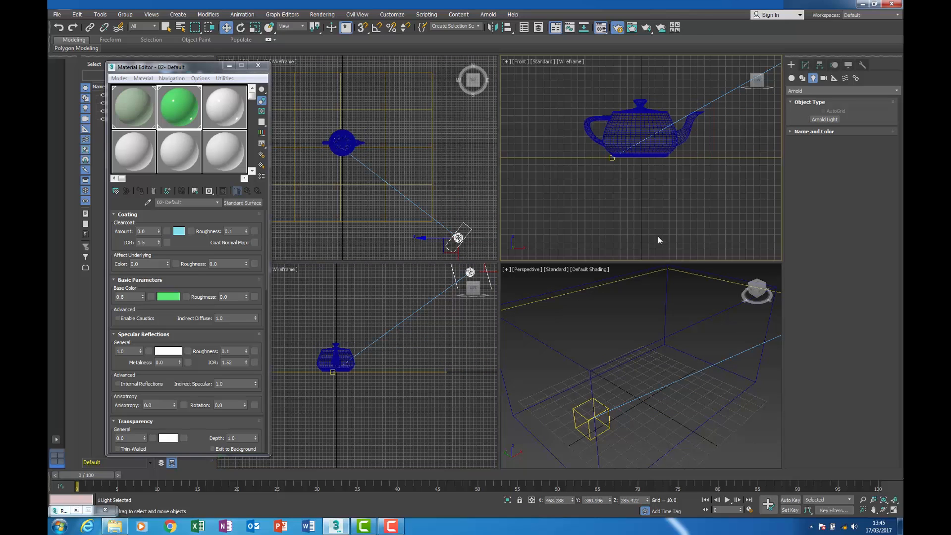
scroll(644, 238, down, 5)
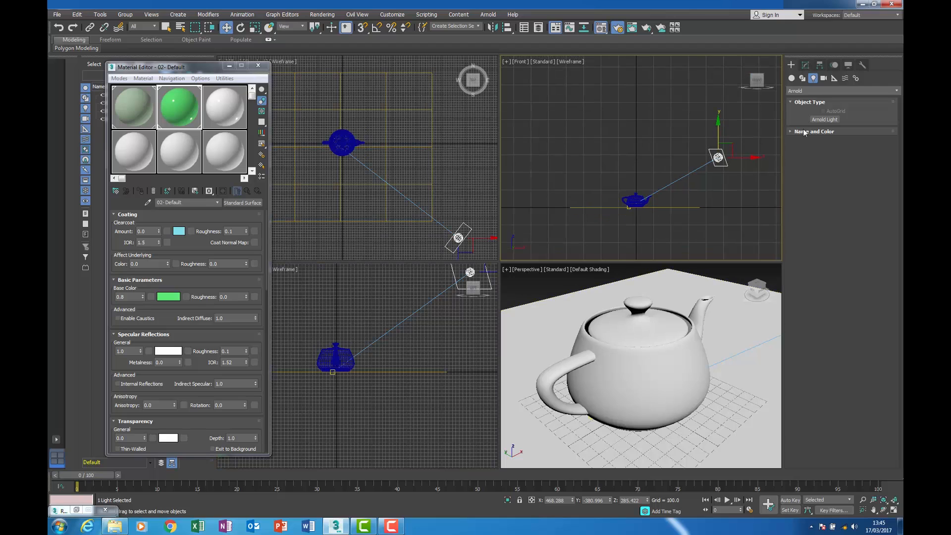
click(806, 65)
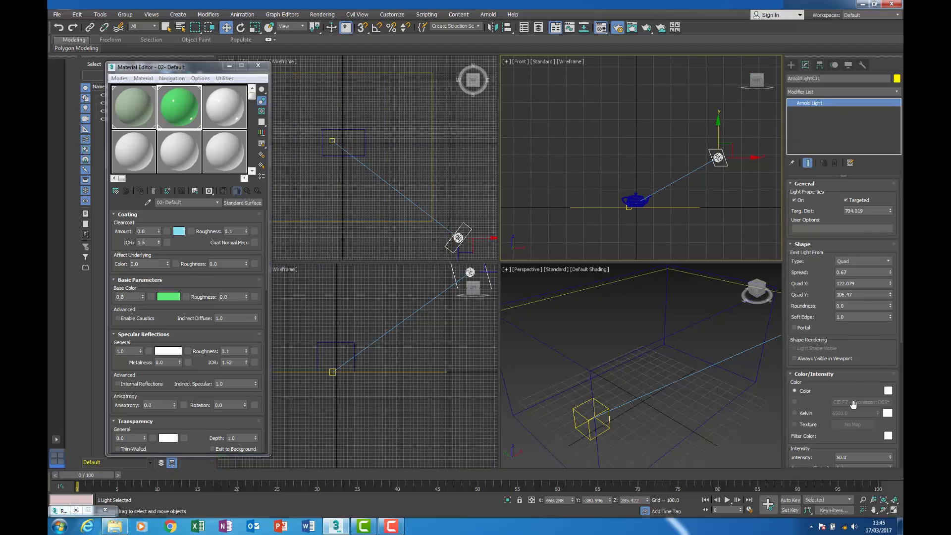
- Render the Perspective view of the teapot scene with the Arnold light in place
right_click(704, 446)
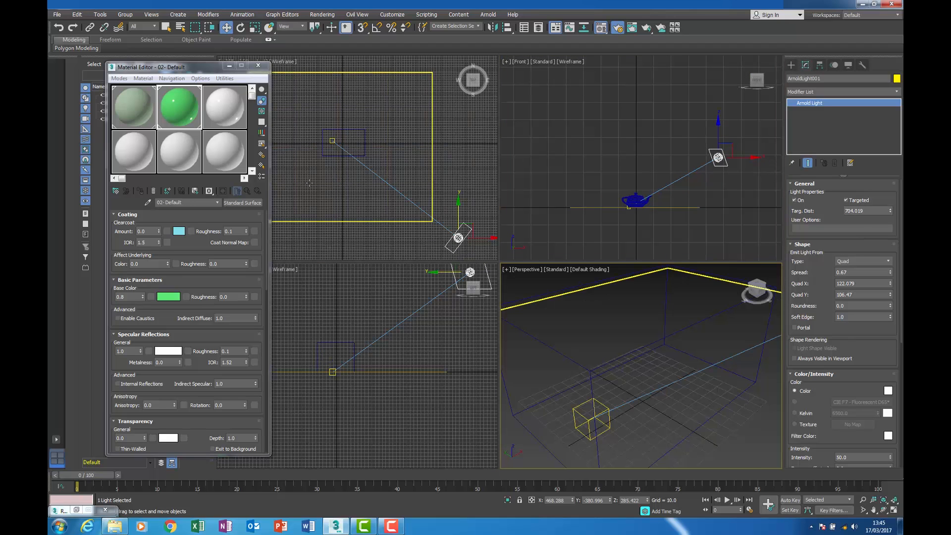
drag(203, 68, 294, 65)
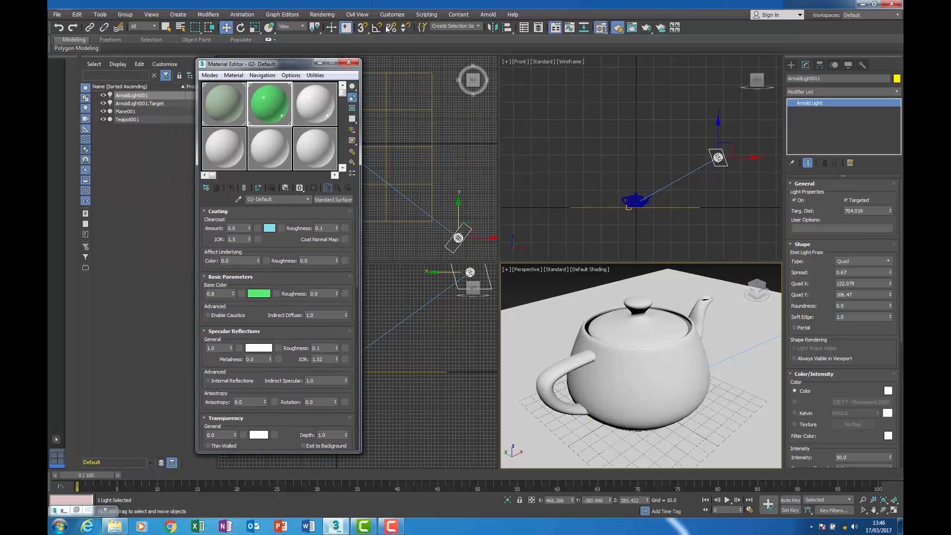
click(320, 15)
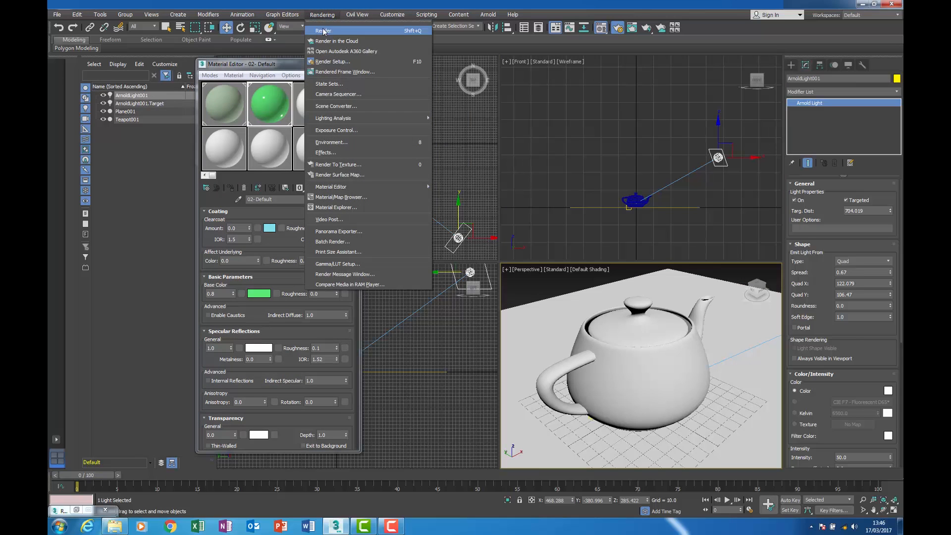
click(323, 31)
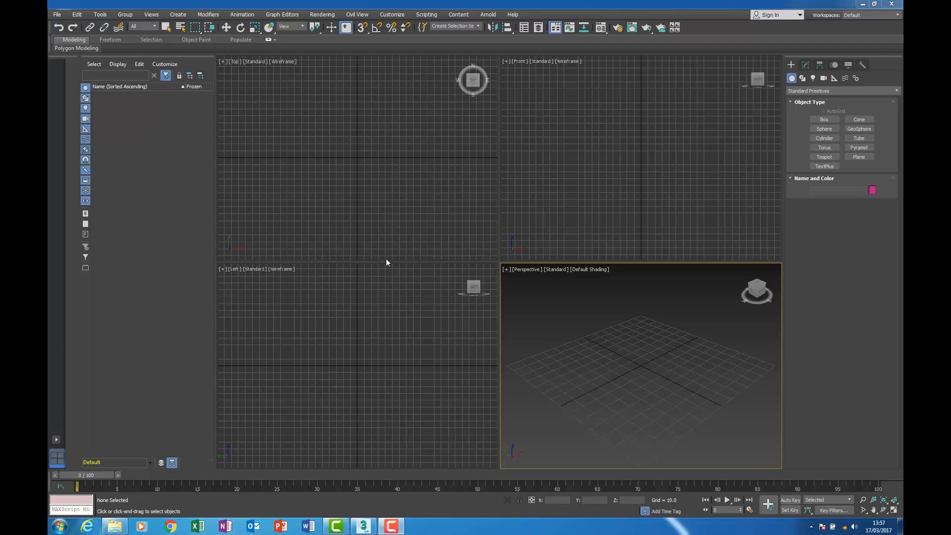
- Switch the interface to the Alt Menu and Toolbar workspace to view its layout, followed by the Design Standard workspace
click(897, 16)
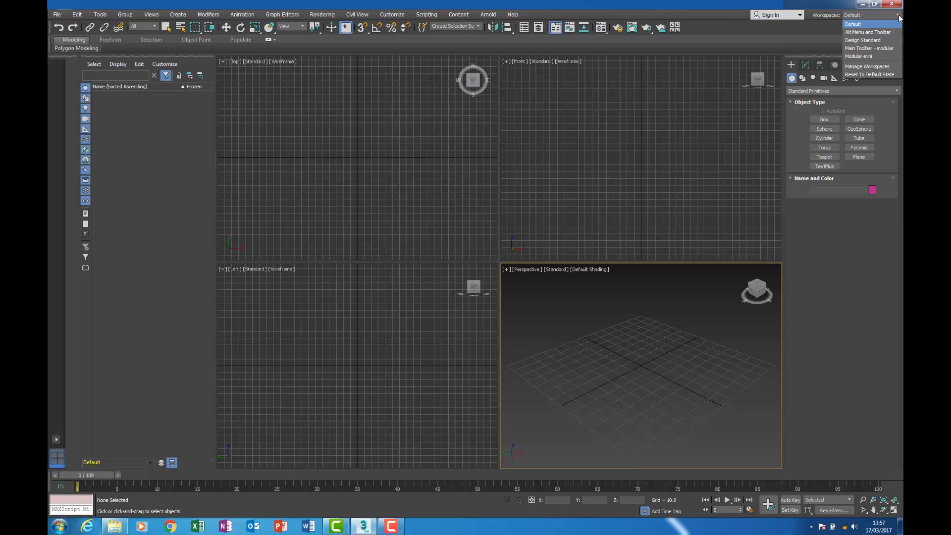
click(864, 33)
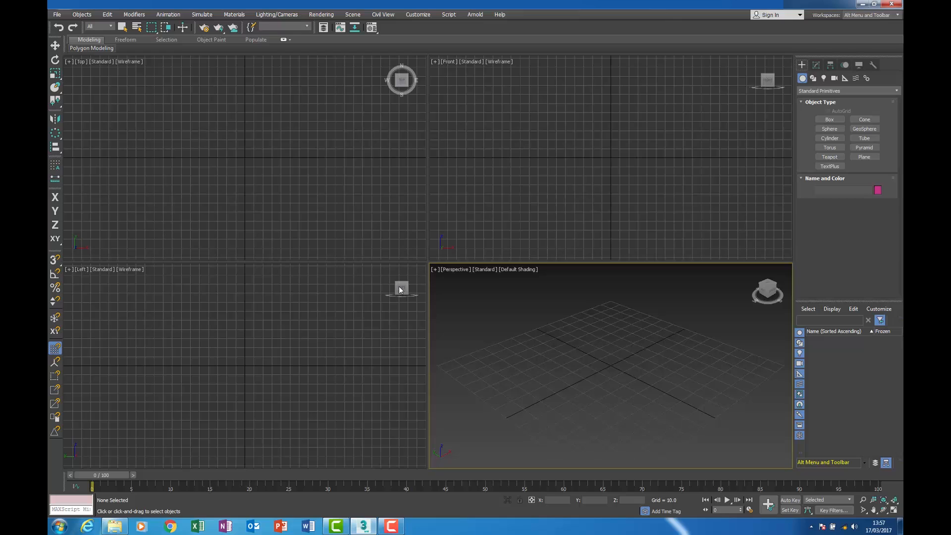
click(898, 16)
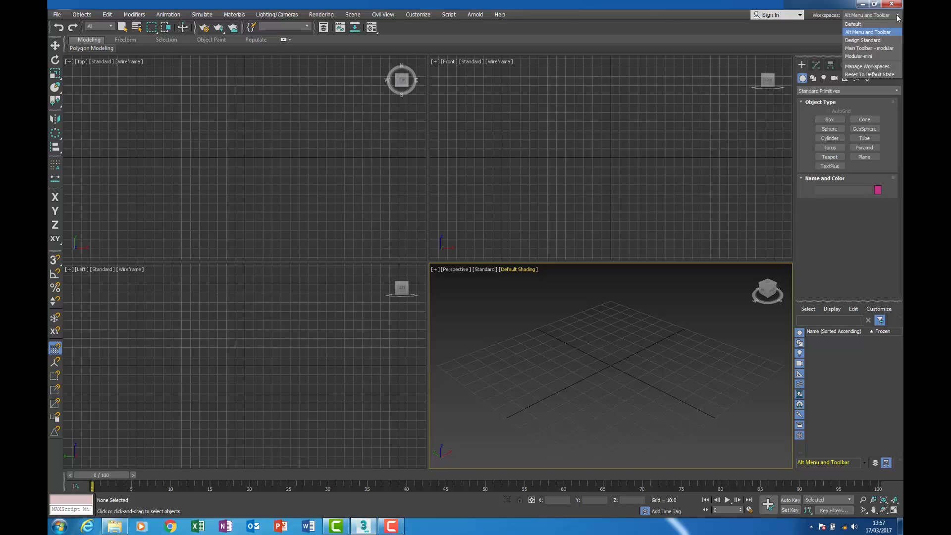
click(877, 40)
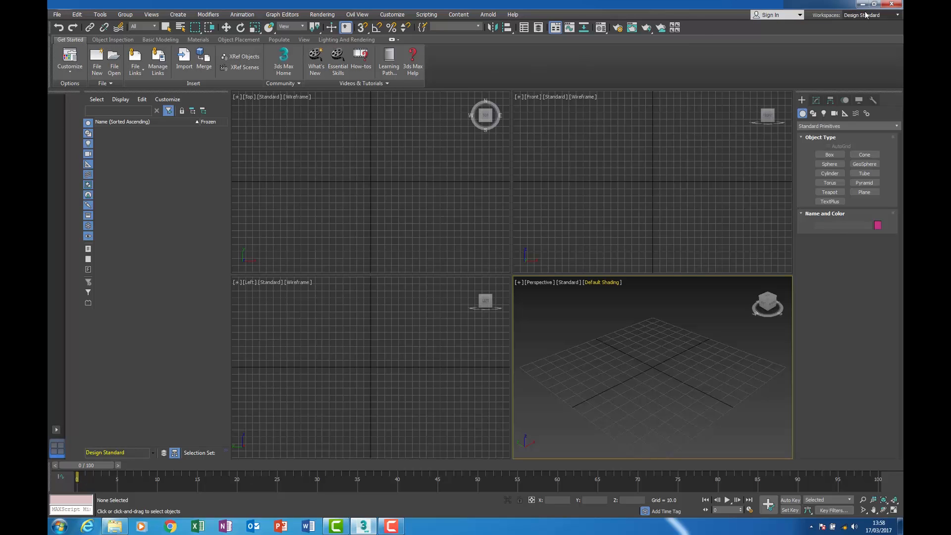
- Switch to the Main Toolbar - modular workspace to view its layout, followed by the Modular-mini workspace
click(897, 15)
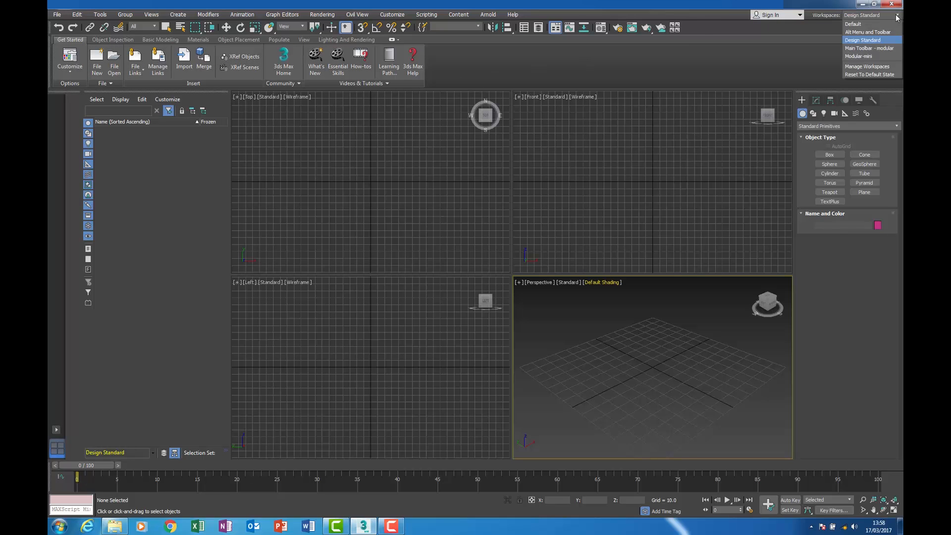
click(866, 50)
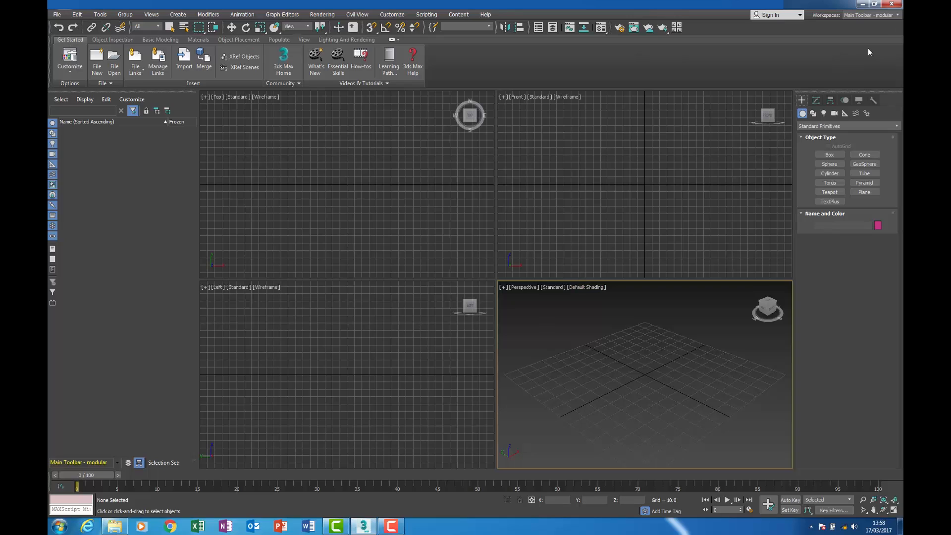
click(898, 15)
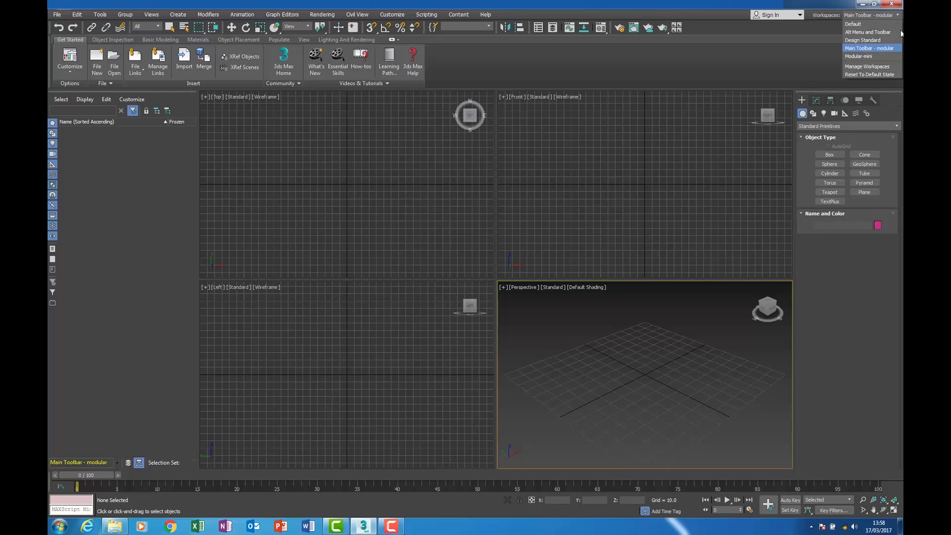
click(862, 57)
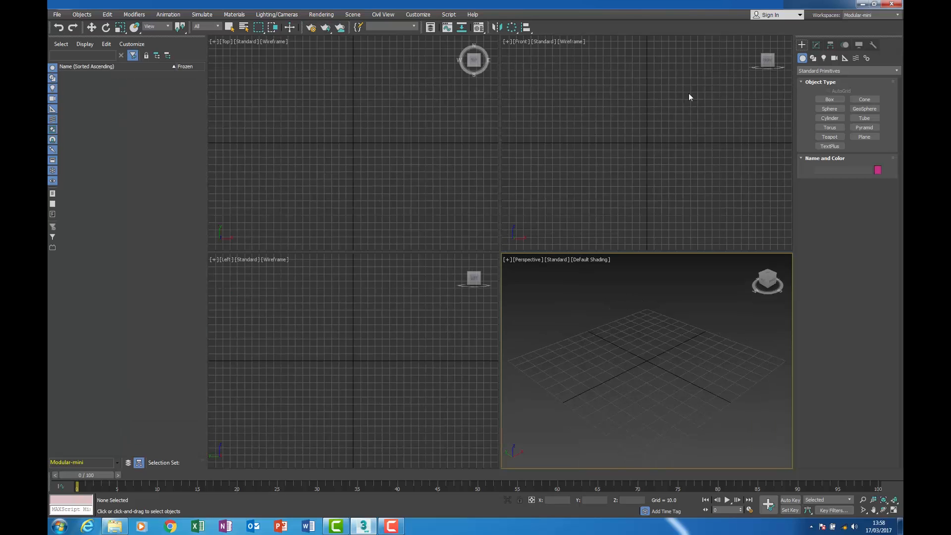
- Open the workspace manager, load the Default workspace and then Design Standard to compare their properties, and close the manager
click(897, 15)
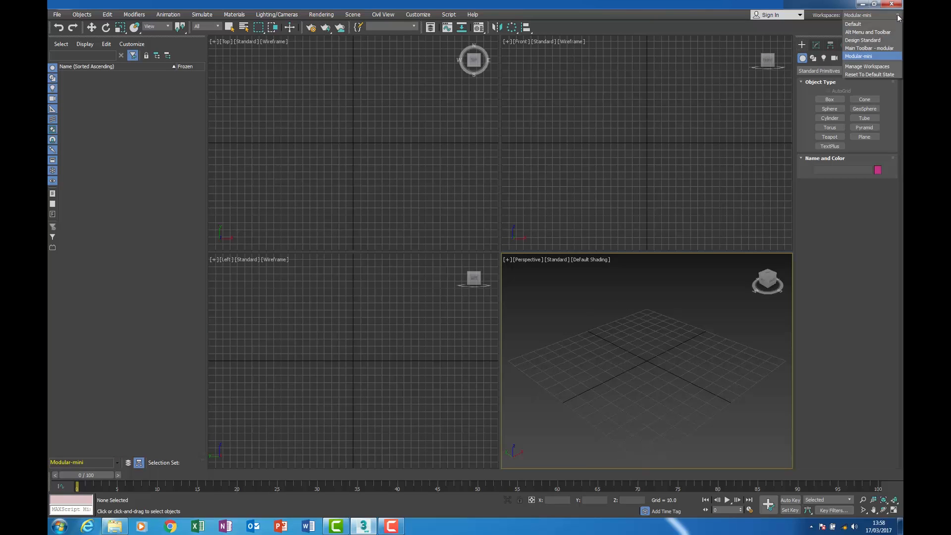
click(867, 67)
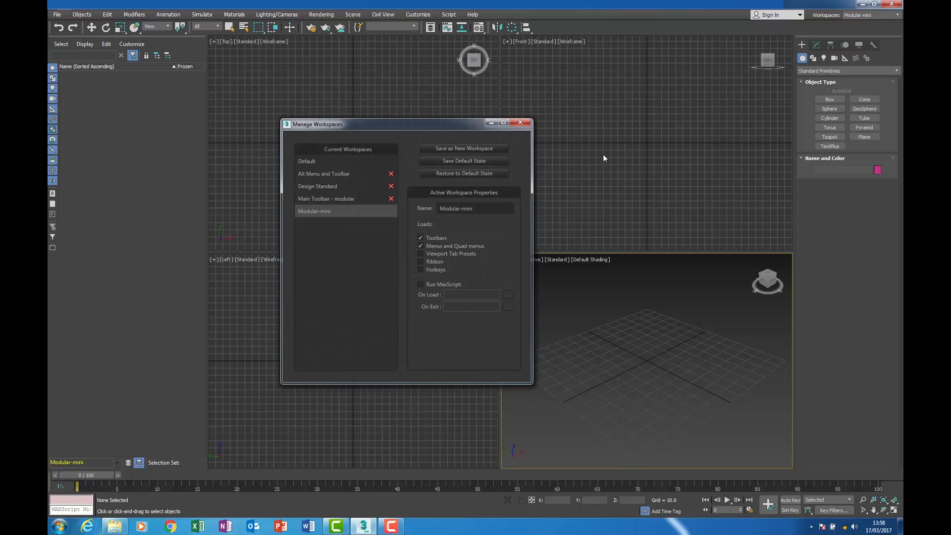
drag(433, 129, 482, 126)
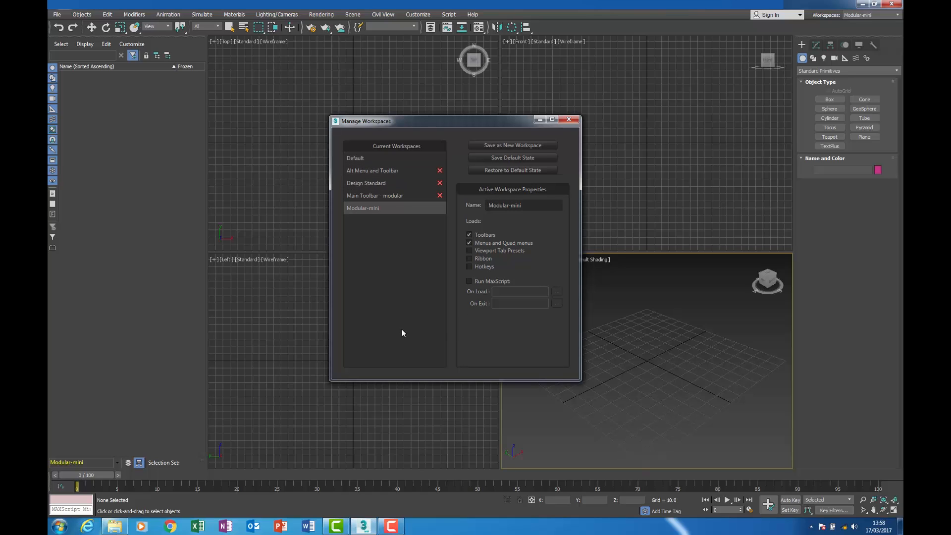
click(362, 159)
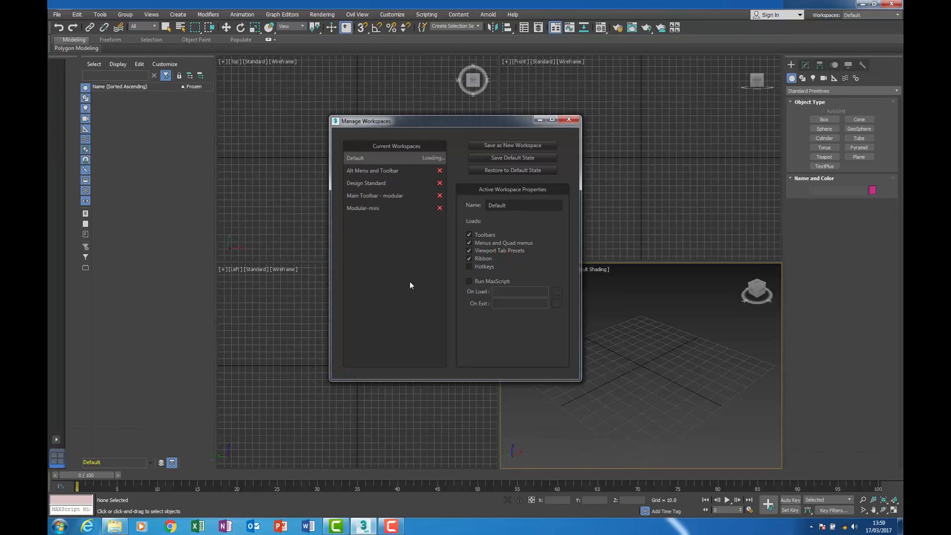
click(371, 183)
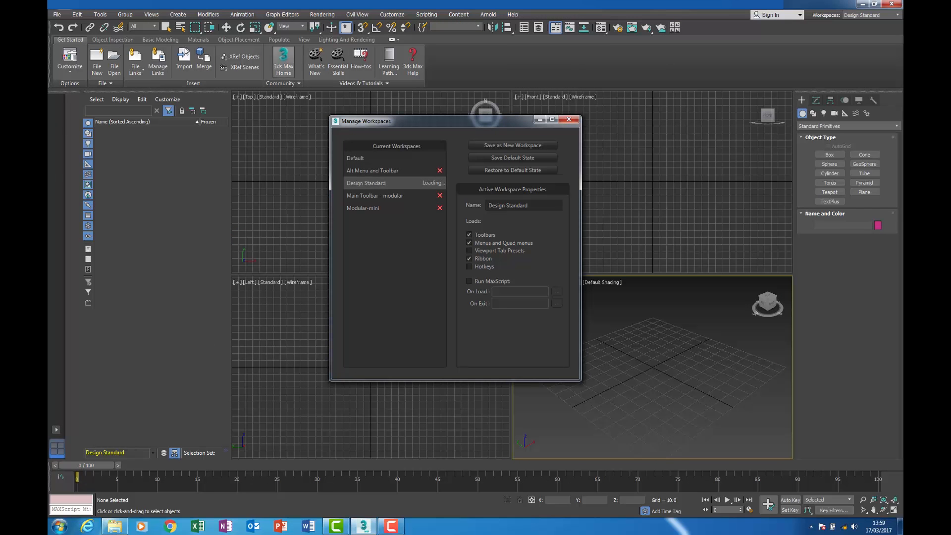
click(569, 120)
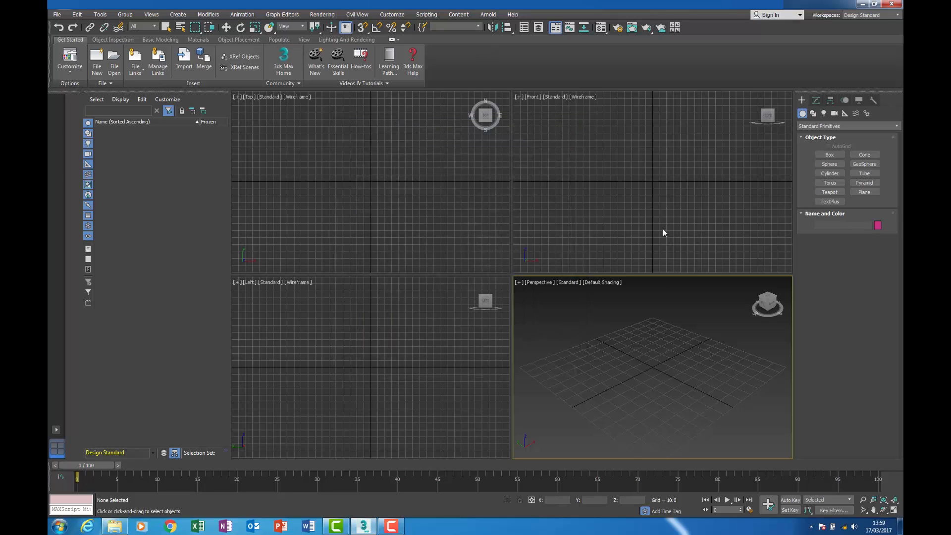